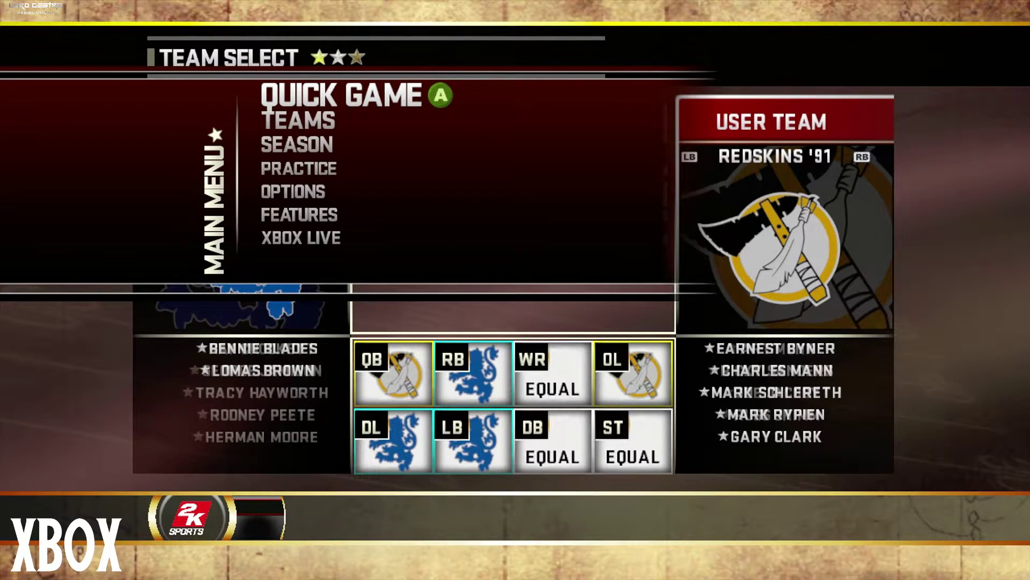
- Save the roster over the existing 'Roster' file on the USB Storage Device via Options > Load/Save
key("Down")
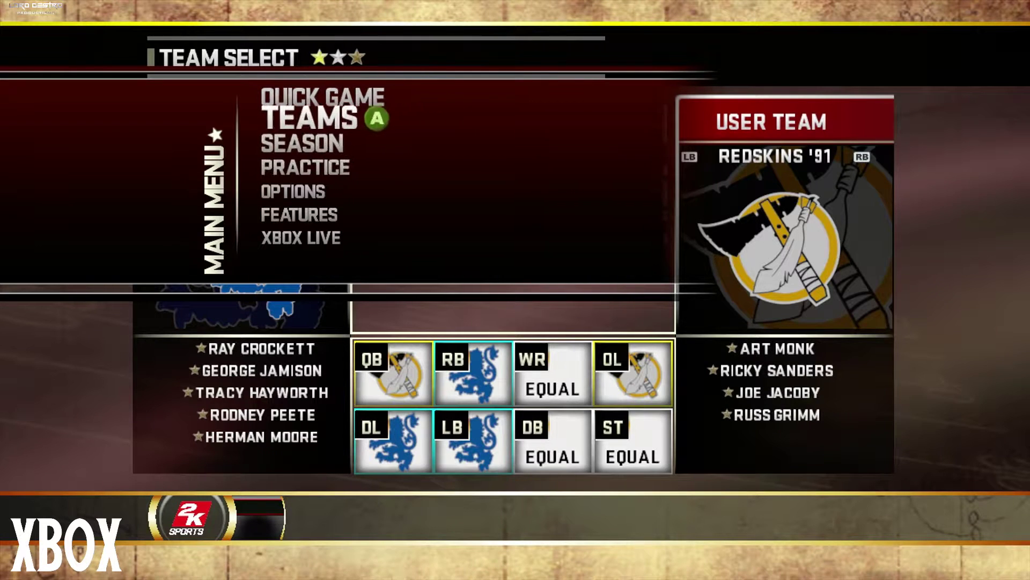
key("Down")
key("Down")
key("Down")
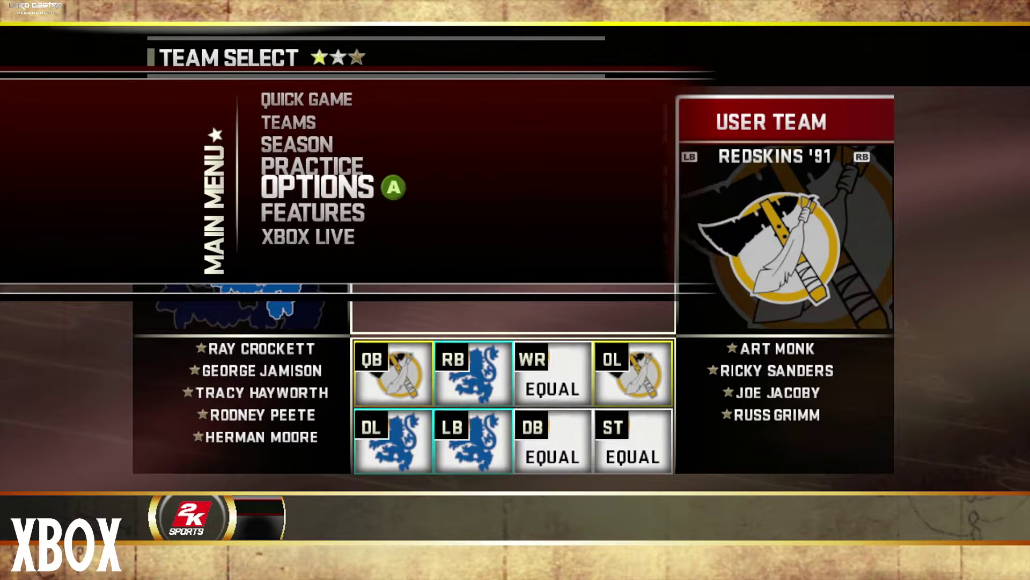
key("Return")
key("Down")
key("Down")
key("Down")
key("Down")
key("Down")
key("Return")
key("Down")
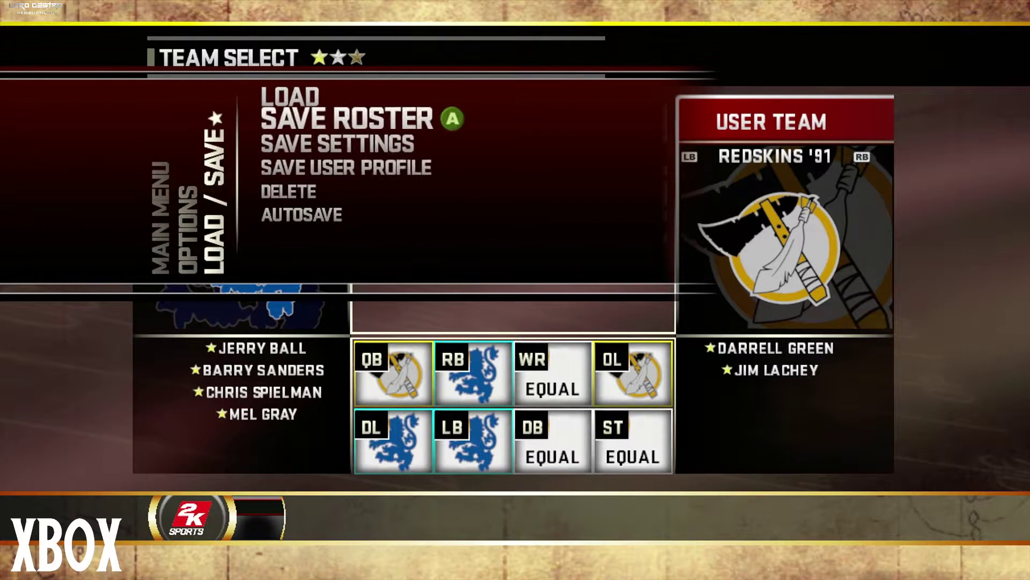
key("Return")
key("Down")
key("Return")
key("Return")
key("Down")
key("Return")
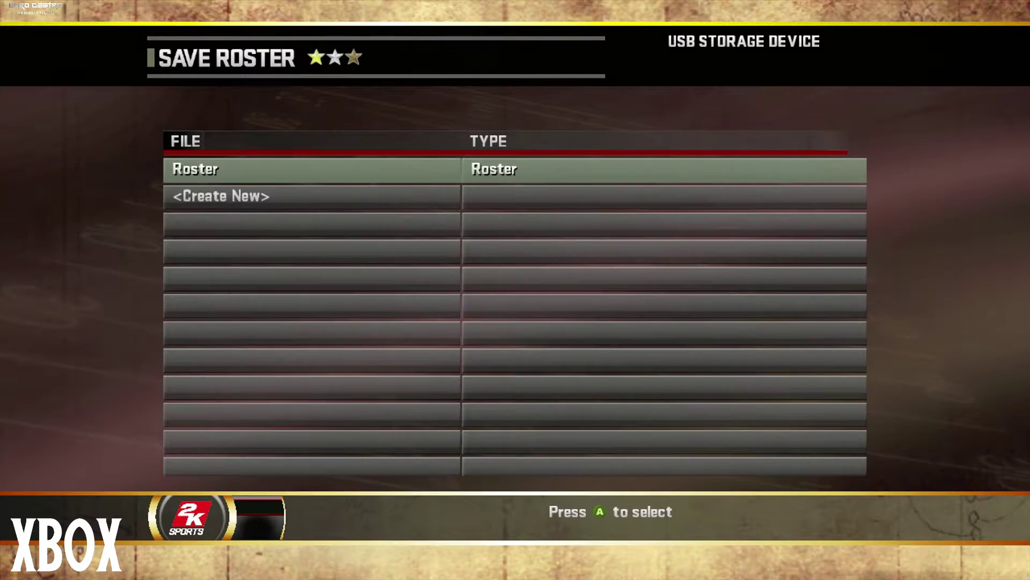
key("Return")
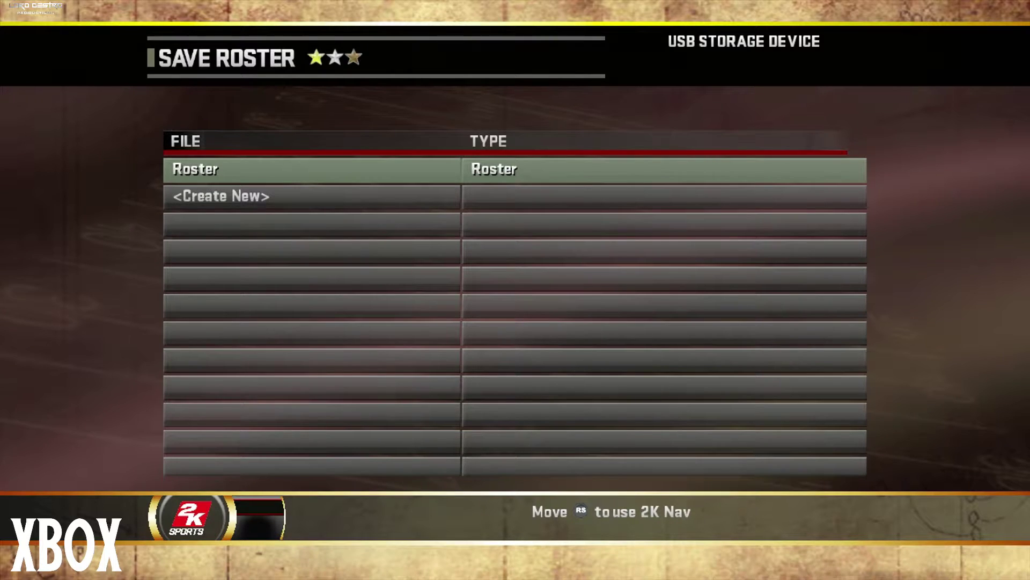
key("Escape")
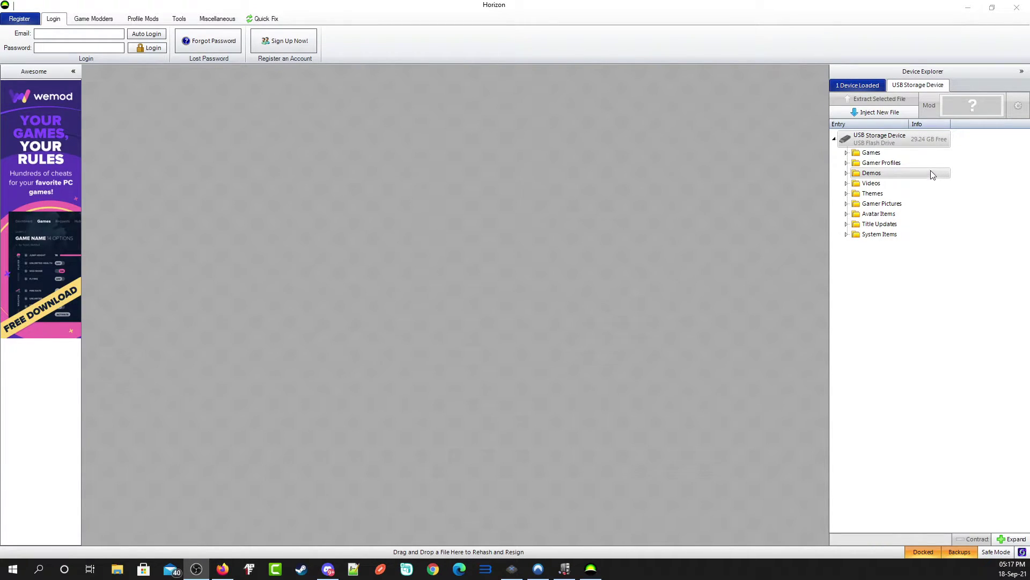
- Under Games > All Pro Football 2K8, open the Roster save dated 9-18-2021
left_click(847, 153)
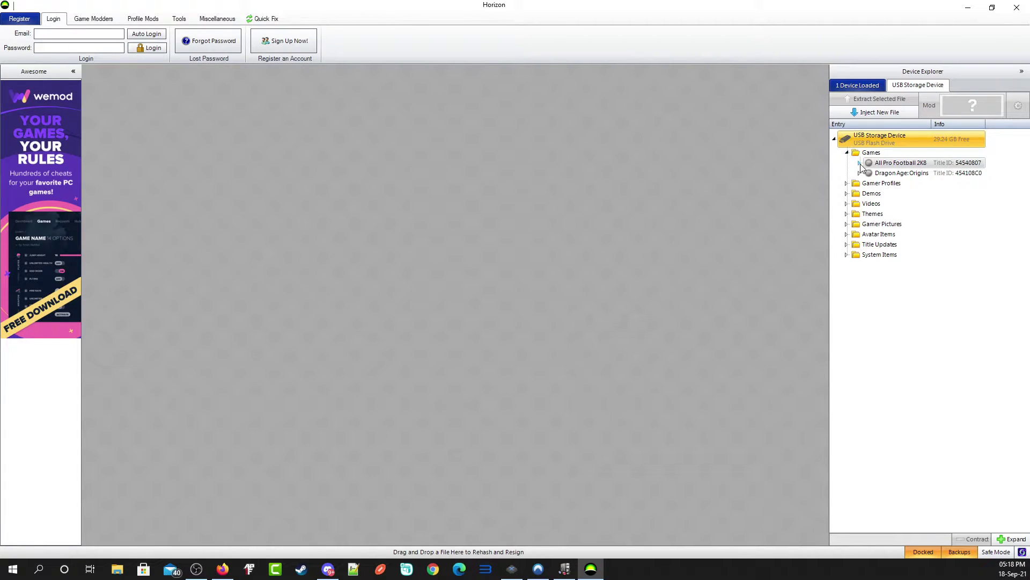
left_click(860, 164)
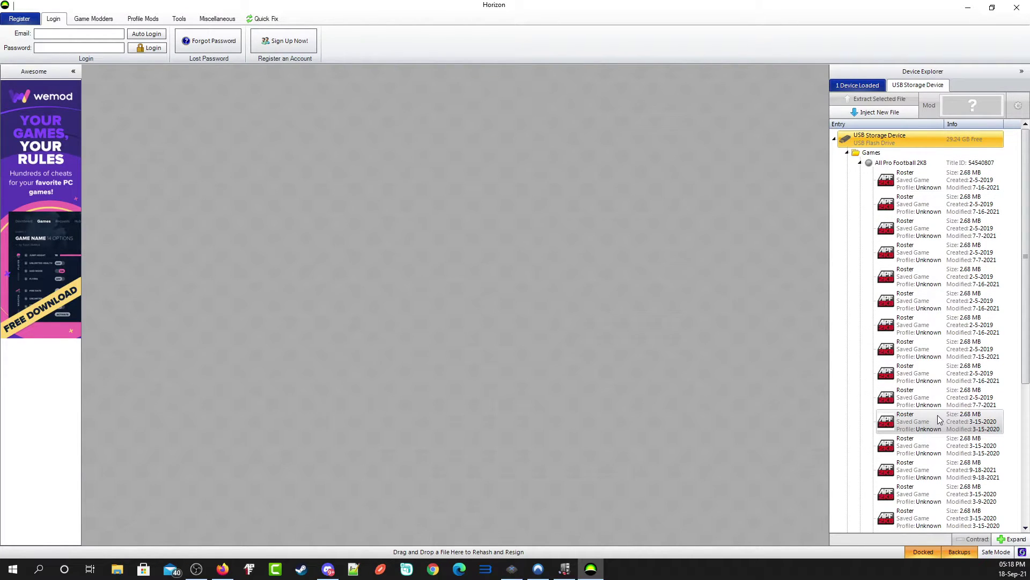
scroll(939, 419, "down", 2)
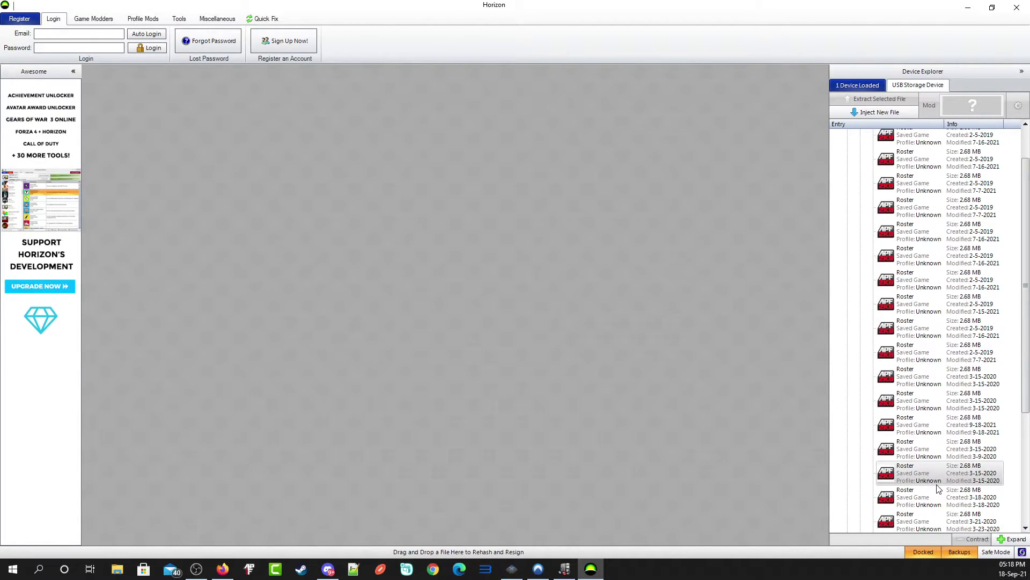
left_click(937, 425)
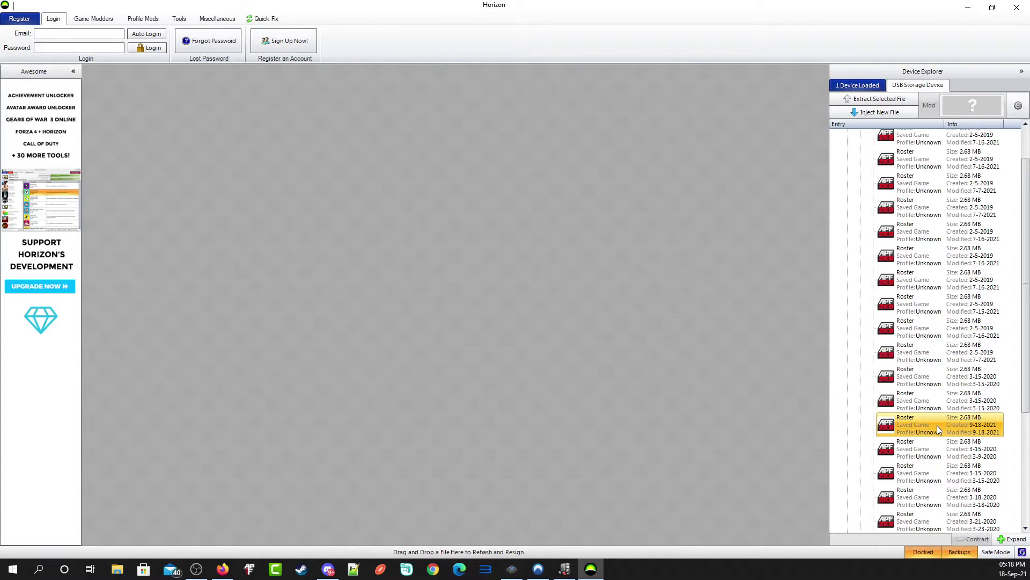
double_click(937, 425)
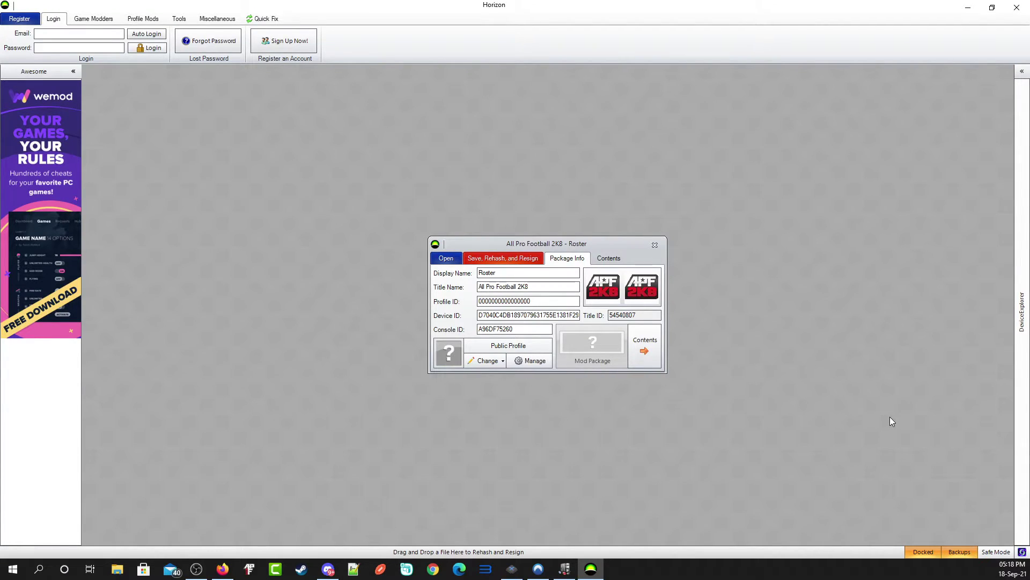
- On the Contents tab, bring up the actions for Roster.ROS and start extracting it
left_click(619, 258)
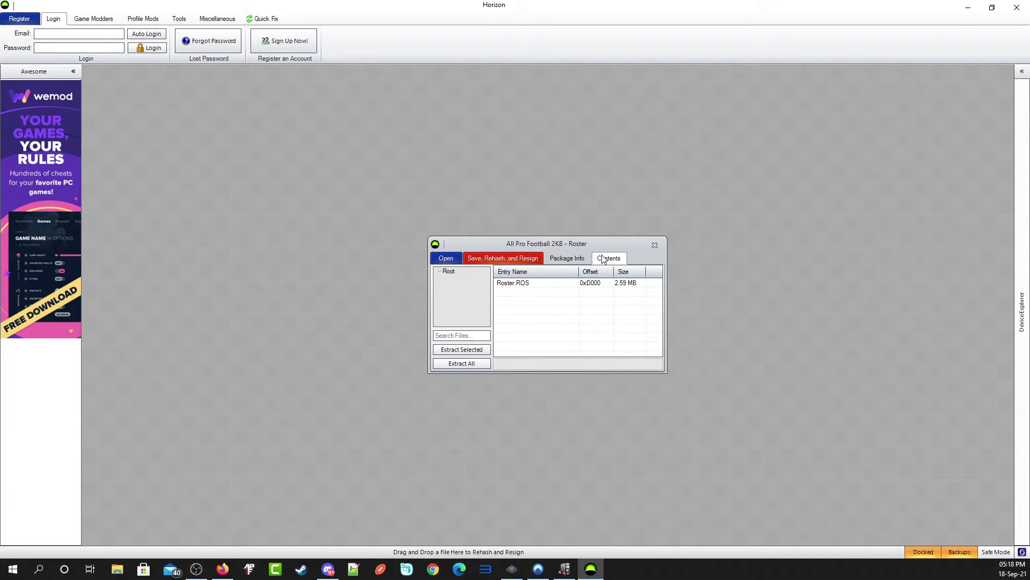
left_click(510, 285)
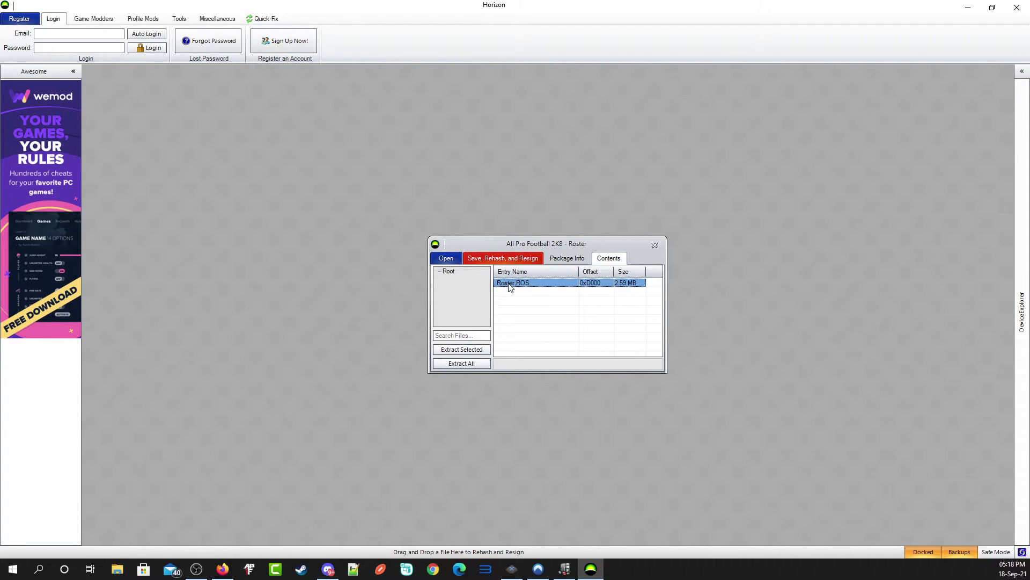
right_click(510, 286)
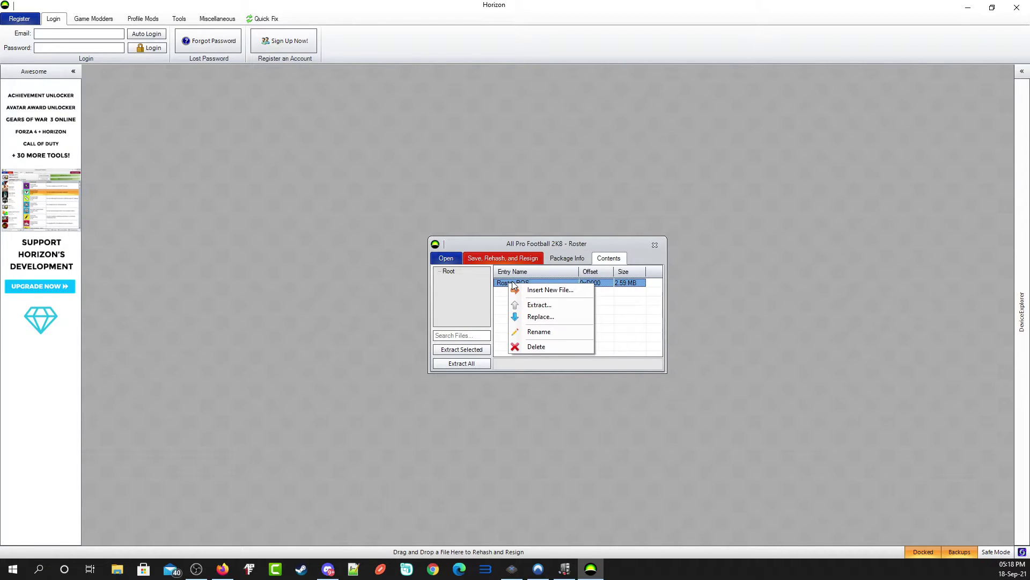
left_click(540, 305)
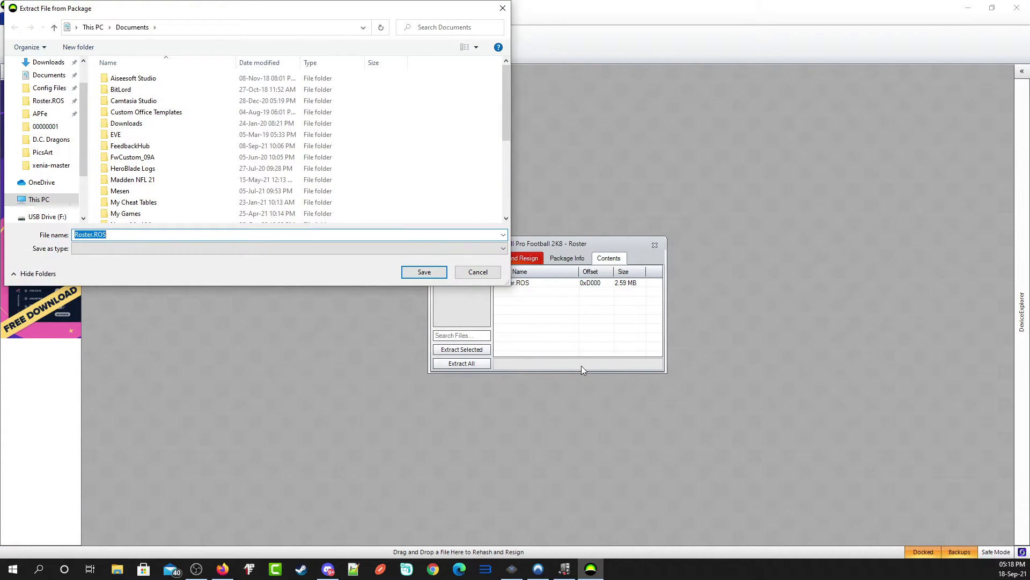
- Extract Roster.ROS over the existing copy in Xenia's 54540807 content 00000001 folder
left_click_drag(382, 3, 713, 75)
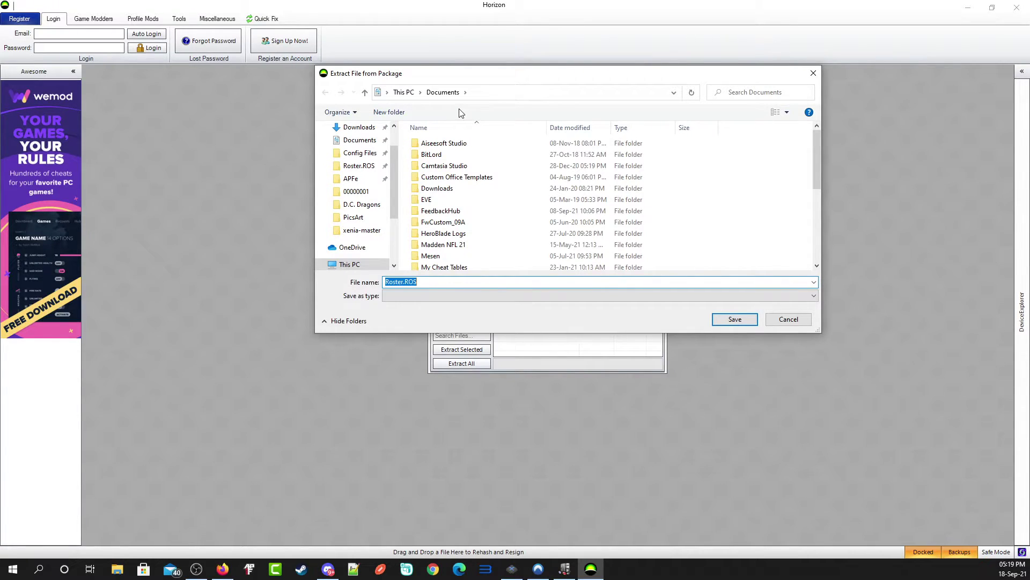
left_click(363, 167)
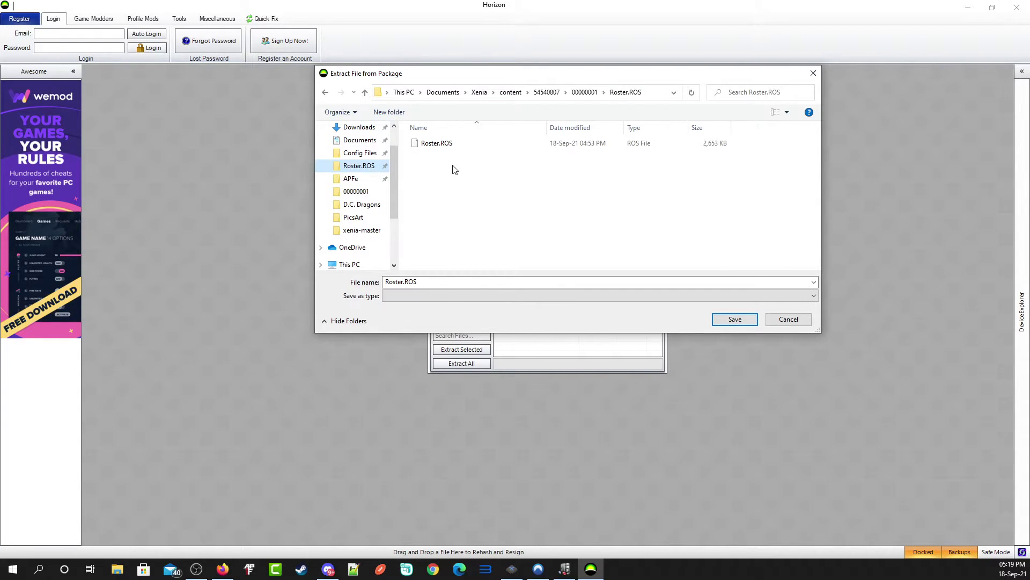
left_click(445, 148)
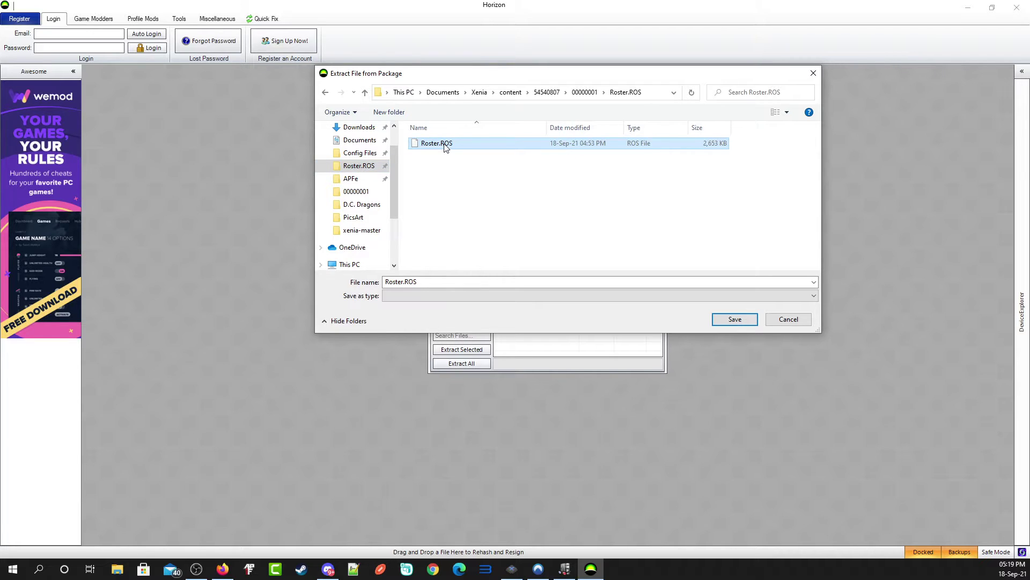
left_click(731, 319)
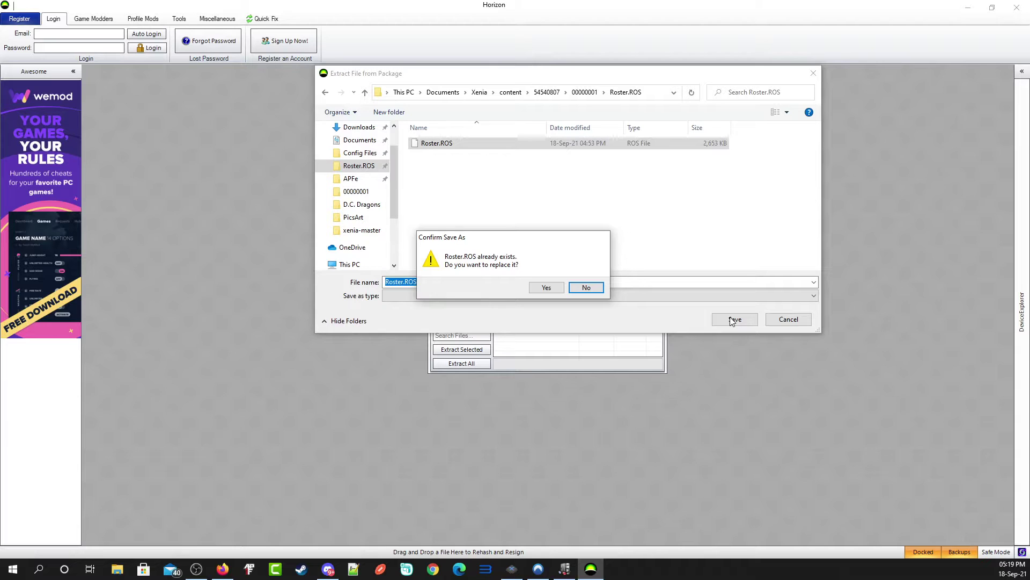
left_click(552, 290)
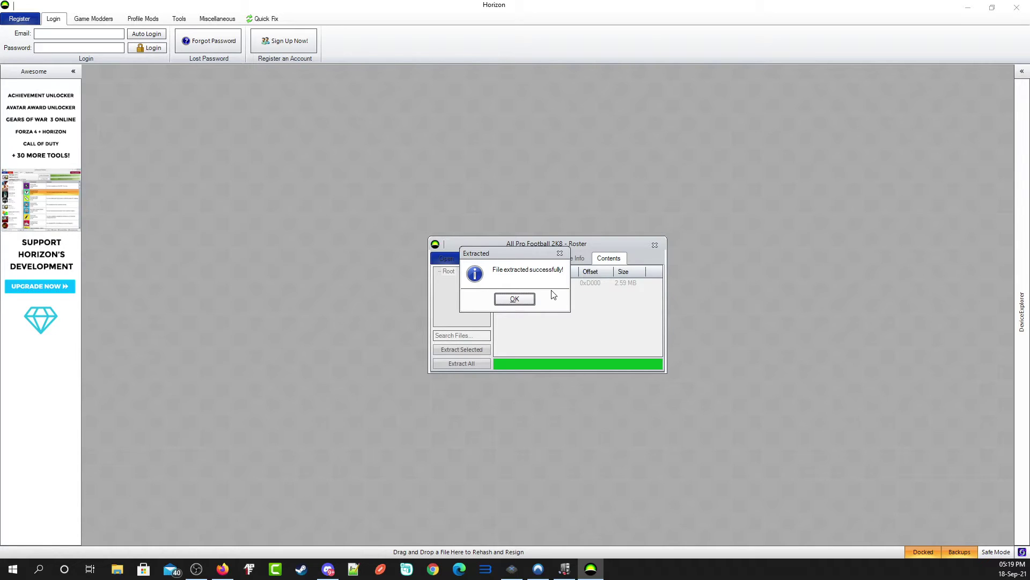
- Dismiss the 'File extracted successfully' message
left_click(522, 302)
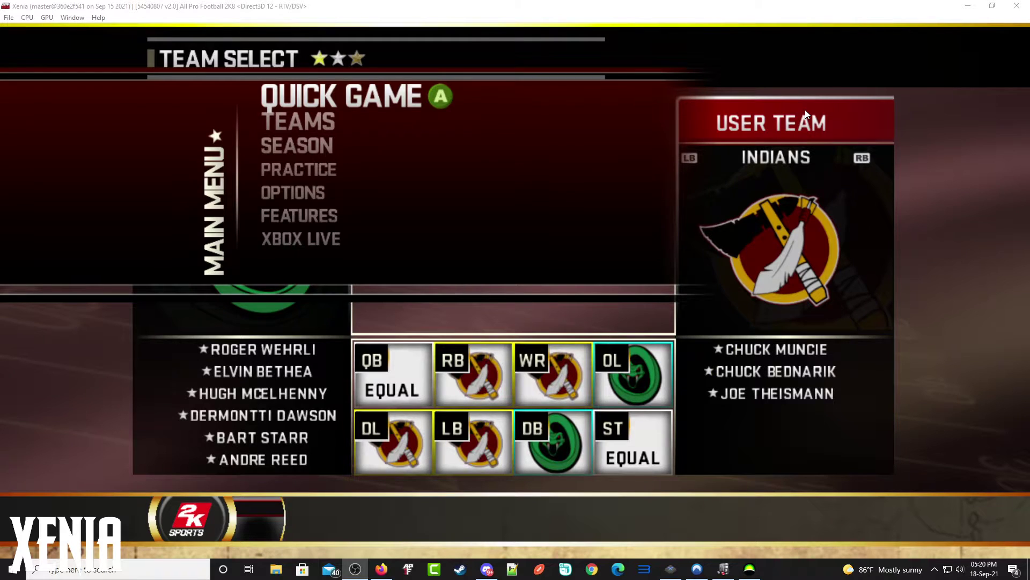
- Load the 'Roster' file from Dummy HDD via Options > Load/Save > Load
key("Down")
key("Down")
key("Down")
key("Return")
key("Down")
key("Down")
key("Down")
key("Down")
key("Down")
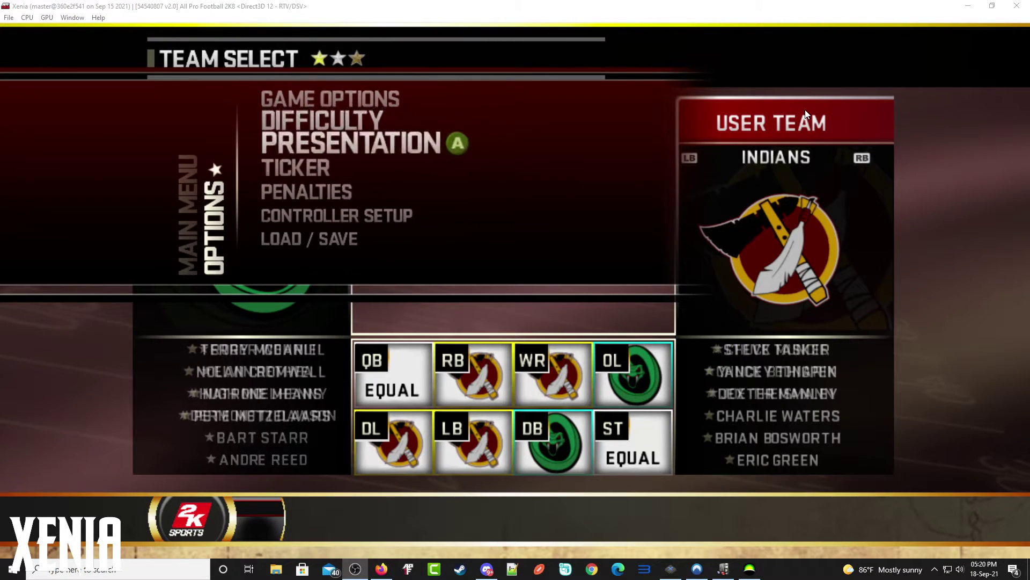
key("Down")
key("Return")
key("Return")
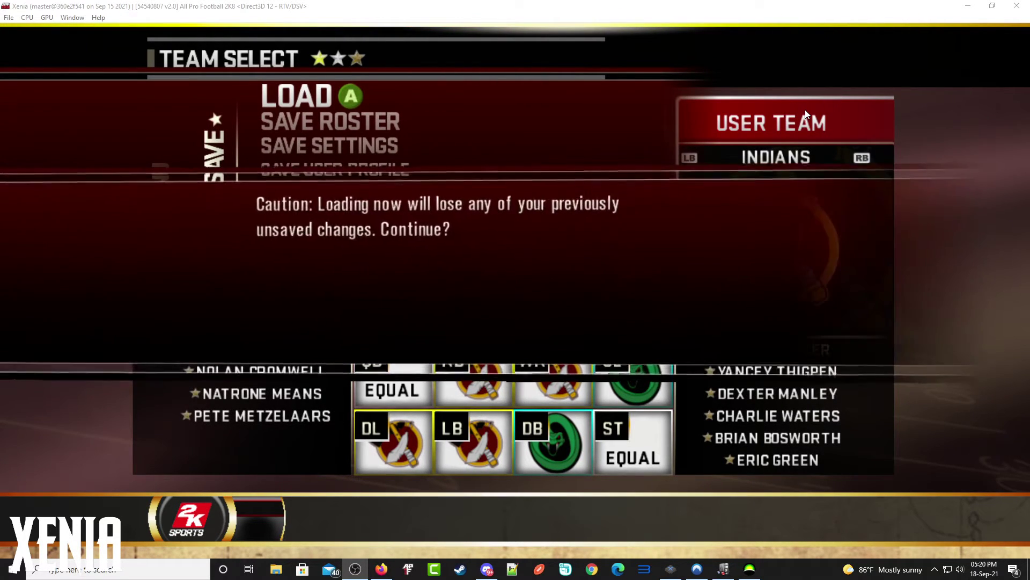
key("Return")
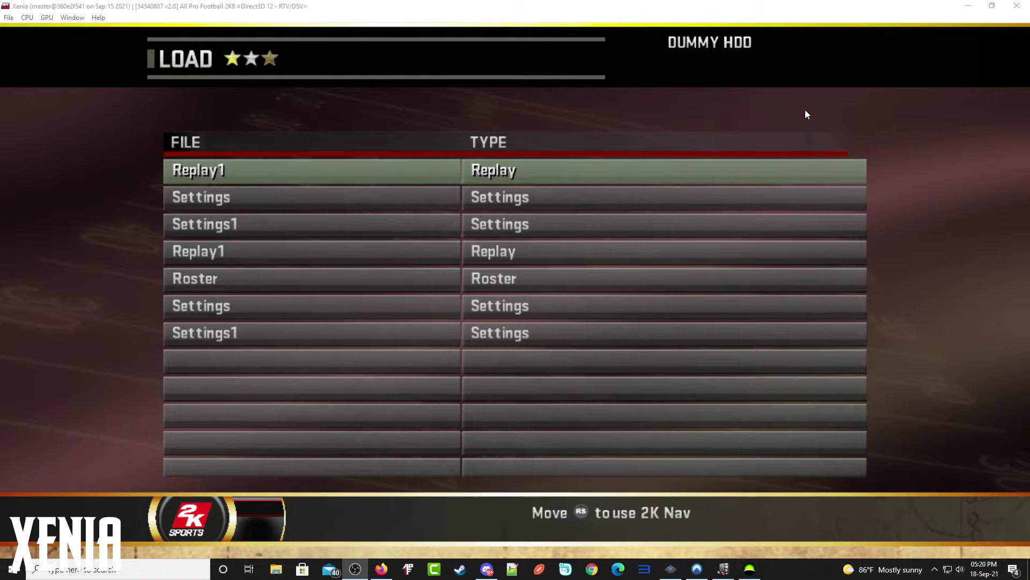
key("Down")
key("Down")
key("Down")
key("Down")
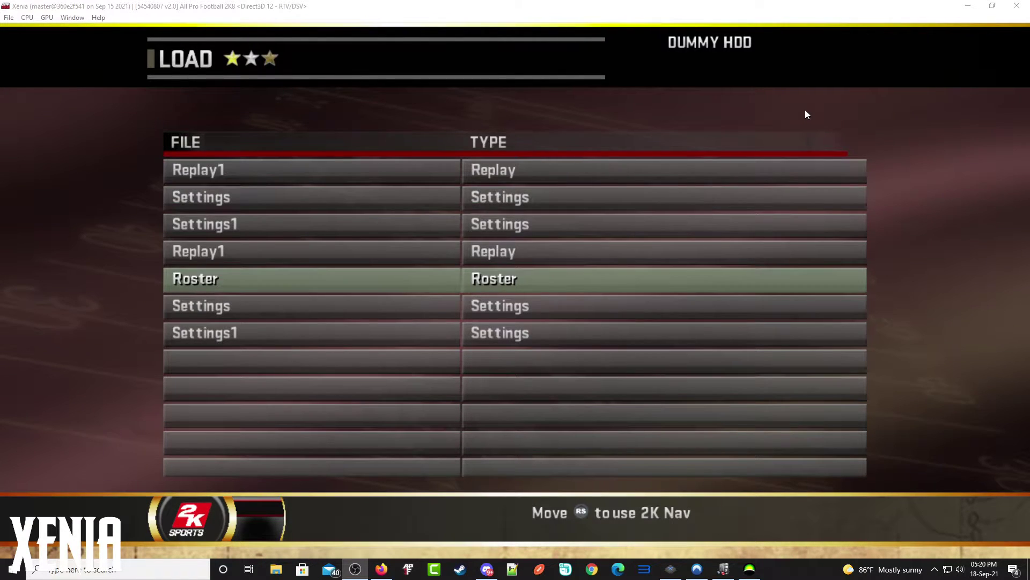
key("Return")
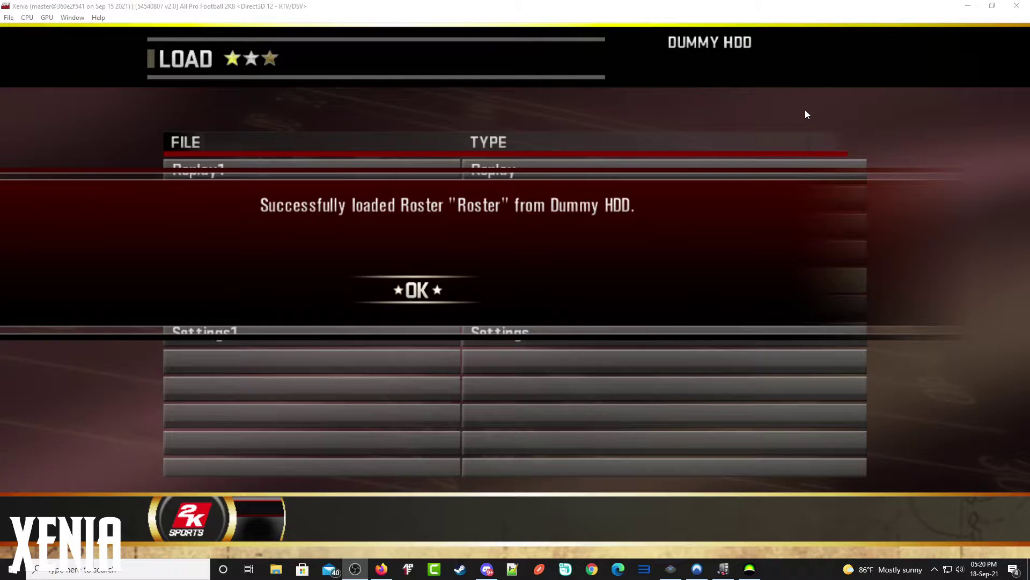
key("Return")
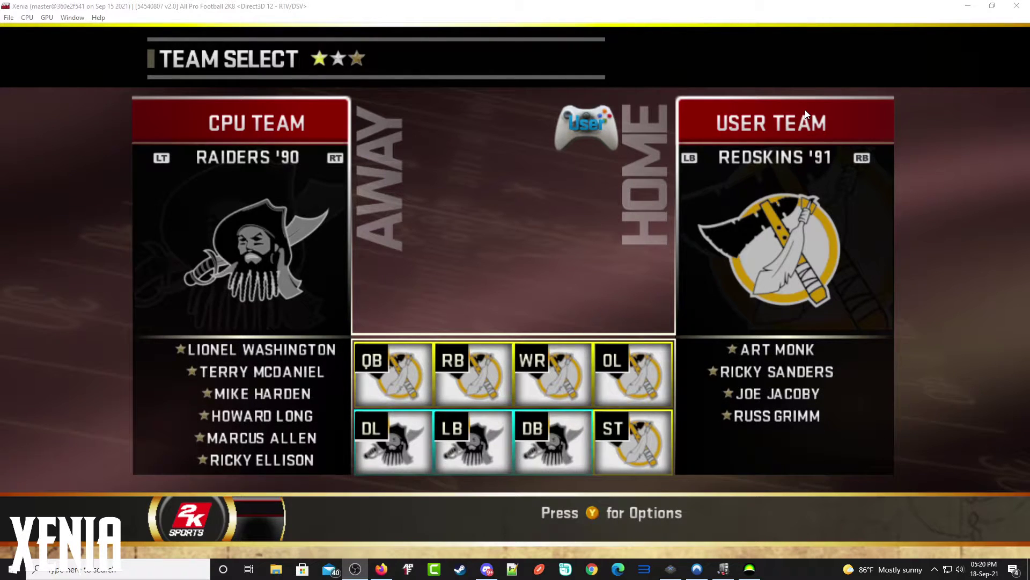
- Set the user team to Cowboys '93 and cycle the CPU team toward Chiefs '93
key("e")
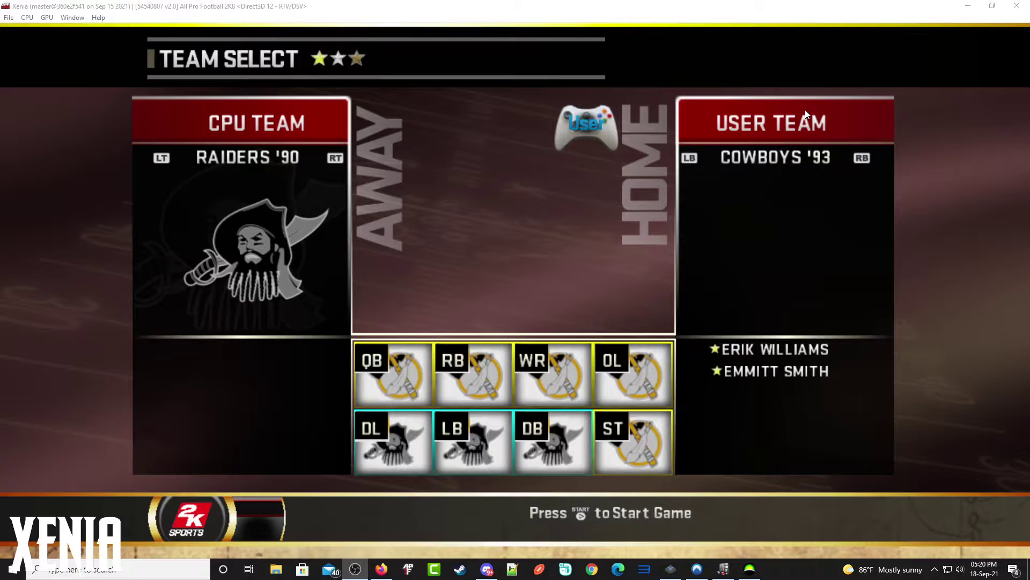
key("e")
key("e")
key("e")
key("e")
key("e")
key("e")
key("e")
key("e")
key("e")
key("e")
key("e")
key("e")
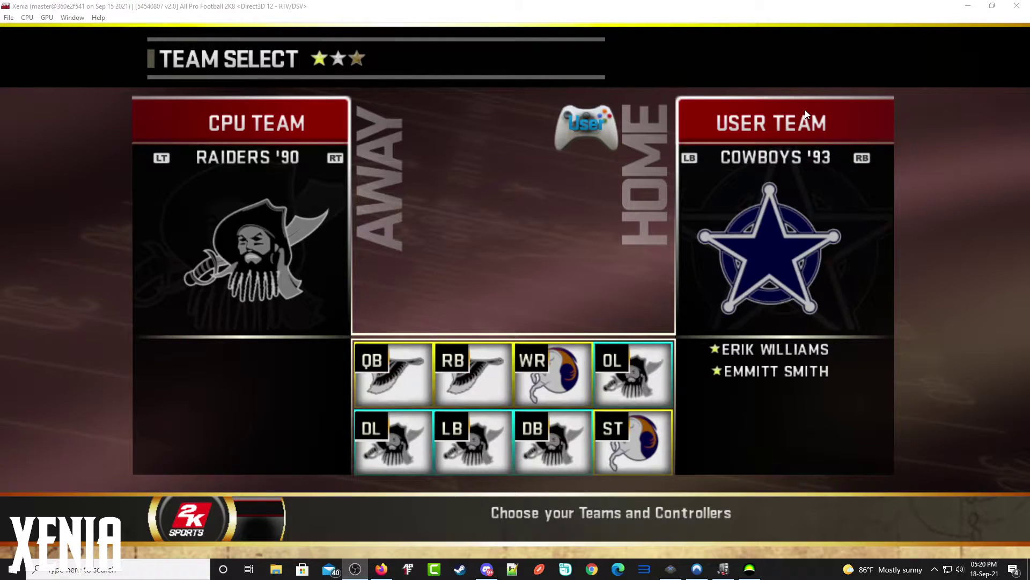
key("e")
key("e")
key("e")
key("e")
key("e")
key("e")
key("e")
key("e")
key("e")
key("e")
key("e")
key("e")
key("e")
key("e")
key("e")
key("e")
key("e")
key("e")
key("e")
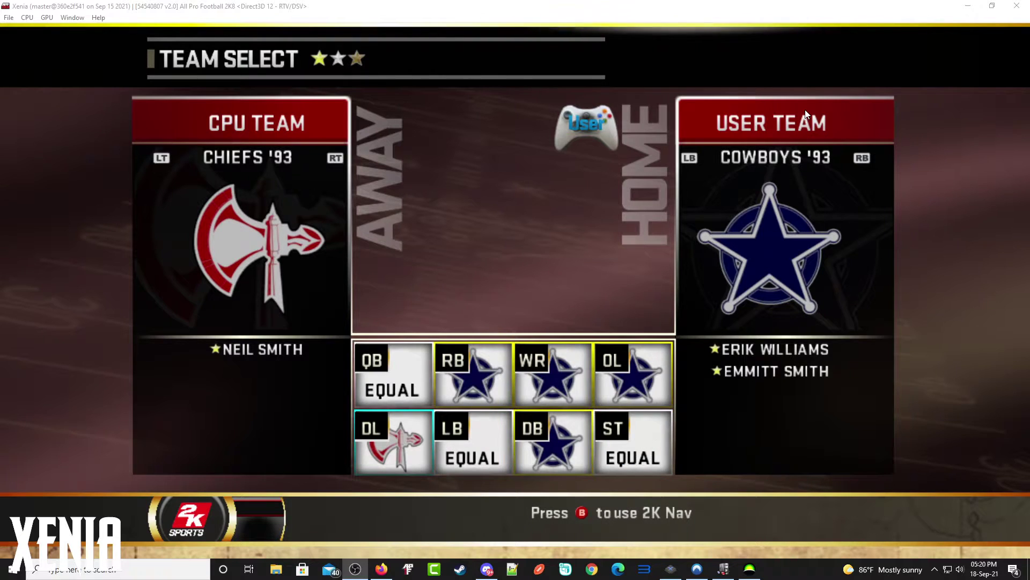